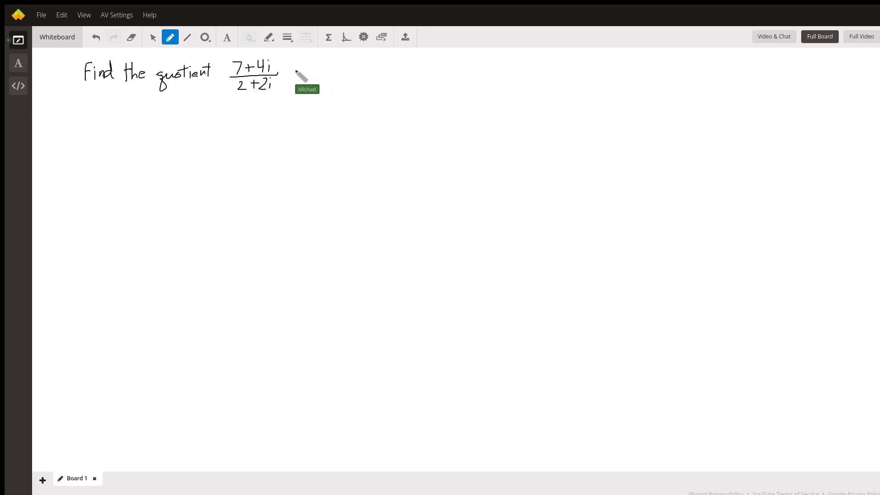
- Write '= A + Bi' after the quotient, underline A and B, and begin '1/2' below
{"action": "mouse_move", "coordinate": [293, 72]}
{"action": "left_mouse_down"}
{"action": "mouse_move", "coordinate": [328, 84]}
{"action": "mouse_move", "coordinate": [327, 77]}
{"action": "mouse_move", "coordinate": [347, 74]}
{"action": "mouse_move", "coordinate": [368, 80]}
{"action": "left_mouse_up"}
{"action": "left_click", "coordinate": [368, 68]}
{"action": "left_click_drag", "start_coordinate": [313, 92], "coordinate": [325, 91]}
{"action": "left_click_drag", "start_coordinate": [94, 102], "coordinate": [102, 128]}
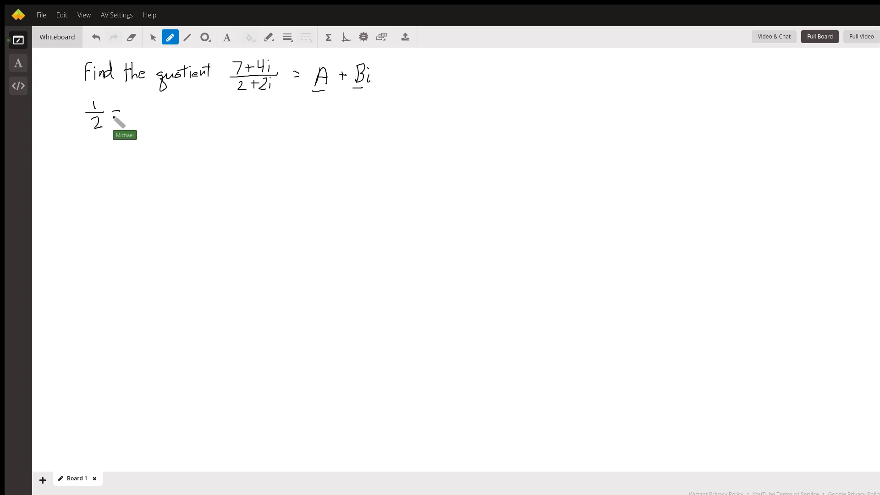
- Complete the equivalent-fraction line 1/2 = (1·3)/(2·3) = 3/6
{"action": "mouse_move", "coordinate": [113, 116]}
{"action": "left_mouse_down"}
{"action": "mouse_move", "coordinate": [143, 104]}
{"action": "mouse_move", "coordinate": [162, 111]}
{"action": "mouse_move", "coordinate": [136, 119]}
{"action": "mouse_move", "coordinate": [141, 124]}
{"action": "mouse_move", "coordinate": [174, 109]}
{"action": "mouse_move", "coordinate": [200, 111]}
{"action": "mouse_move", "coordinate": [194, 122]}
{"action": "left_mouse_up"}
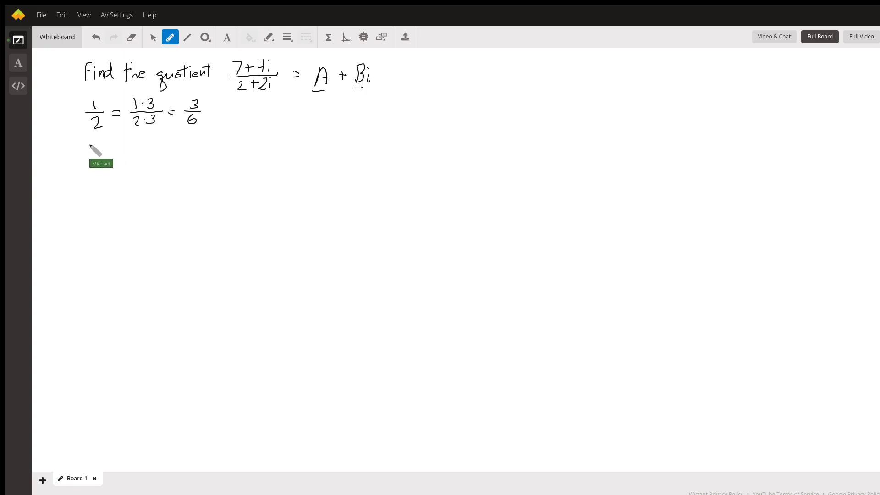
- Write (2+2i)(2−2i), erasing and rewriting the mistaken strokes in the second factor
{"action": "mouse_move", "coordinate": [90, 146]}
{"action": "left_mouse_down"}
{"action": "mouse_move", "coordinate": [97, 158]}
{"action": "mouse_move", "coordinate": [128, 155]}
{"action": "mouse_move", "coordinate": [130, 146]}
{"action": "left_mouse_up"}
{"action": "left_click_drag", "start_coordinate": [91, 138], "coordinate": [87, 163]}
{"action": "mouse_move", "coordinate": [131, 140]}
{"action": "left_mouse_down"}
{"action": "mouse_move", "coordinate": [153, 155]}
{"action": "mouse_move", "coordinate": [168, 147]}
{"action": "left_mouse_up"}
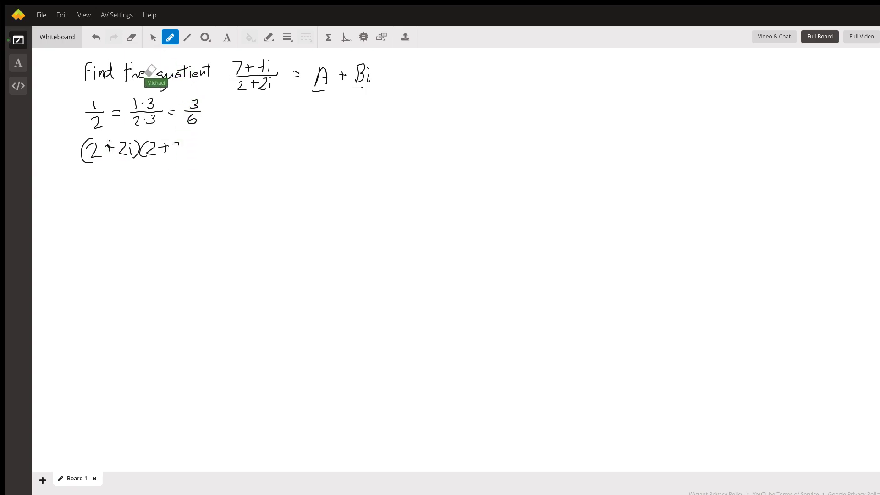
{"action": "left_click_drag", "start_coordinate": [165, 148], "coordinate": [182, 146]}
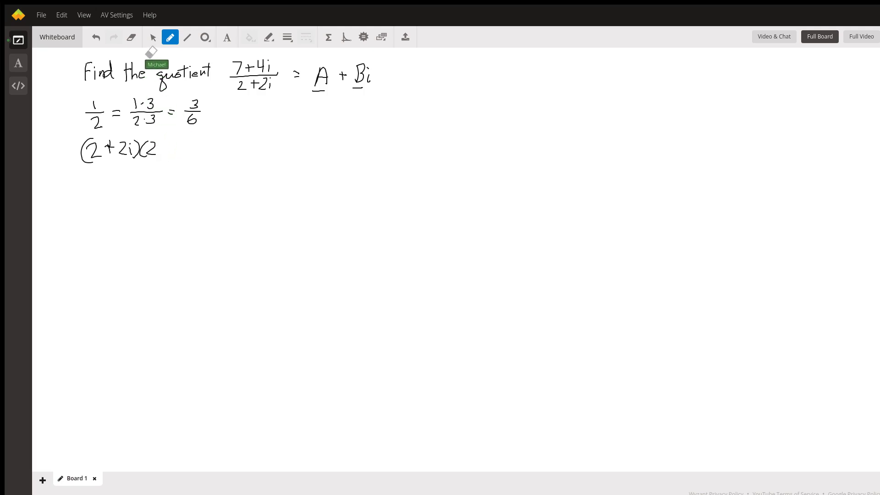
{"action": "left_click", "coordinate": [163, 39]}
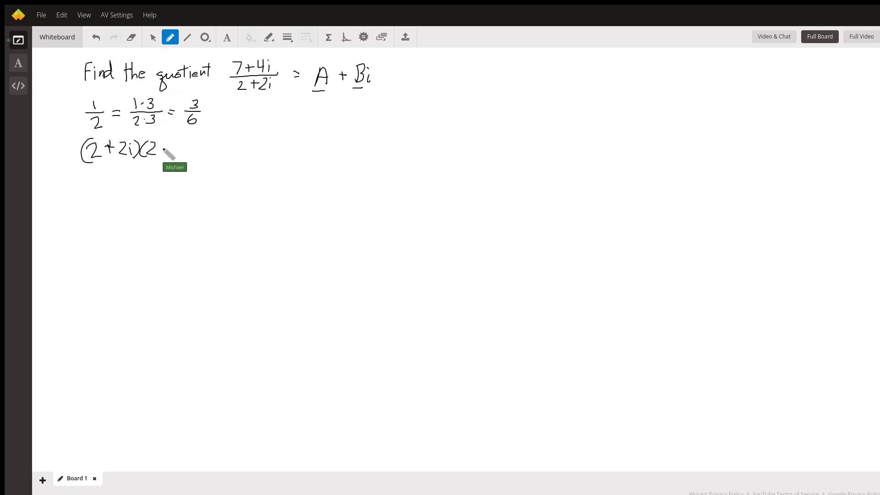
{"action": "left_click_drag", "start_coordinate": [161, 148], "coordinate": [198, 157]}
{"action": "left_click", "coordinate": [185, 141]}
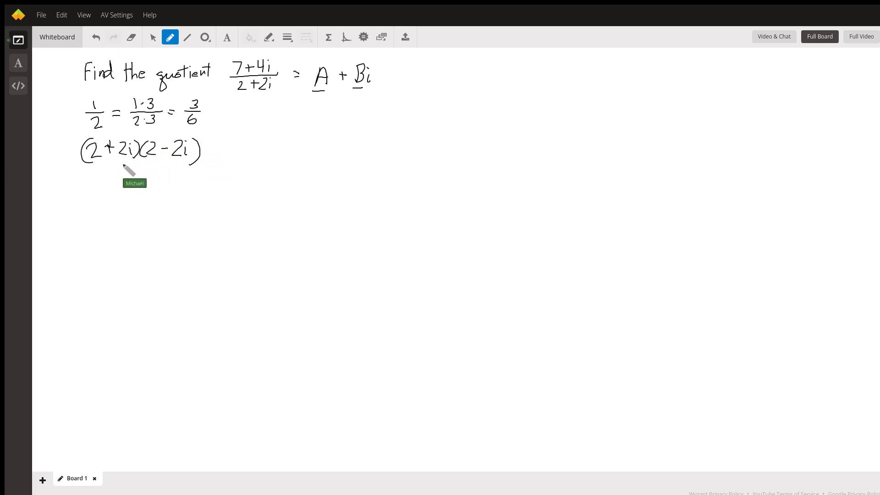
- Label the factors 'orig' and 'conjugate' with arrows, and begin an equals sign after the product
{"action": "mouse_move", "coordinate": [87, 183]}
{"action": "left_mouse_down"}
{"action": "mouse_move", "coordinate": [110, 180]}
{"action": "mouse_move", "coordinate": [115, 189]}
{"action": "mouse_move", "coordinate": [117, 164]}
{"action": "mouse_move", "coordinate": [170, 168]}
{"action": "mouse_move", "coordinate": [143, 190]}
{"action": "left_mouse_up"}
{"action": "left_click_drag", "start_coordinate": [148, 184], "coordinate": [161, 189]}
{"action": "mouse_move", "coordinate": [164, 185]}
{"action": "left_mouse_down"}
{"action": "mouse_move", "coordinate": [159, 197]}
{"action": "mouse_move", "coordinate": [179, 186]}
{"action": "mouse_move", "coordinate": [218, 187]}
{"action": "left_mouse_up"}
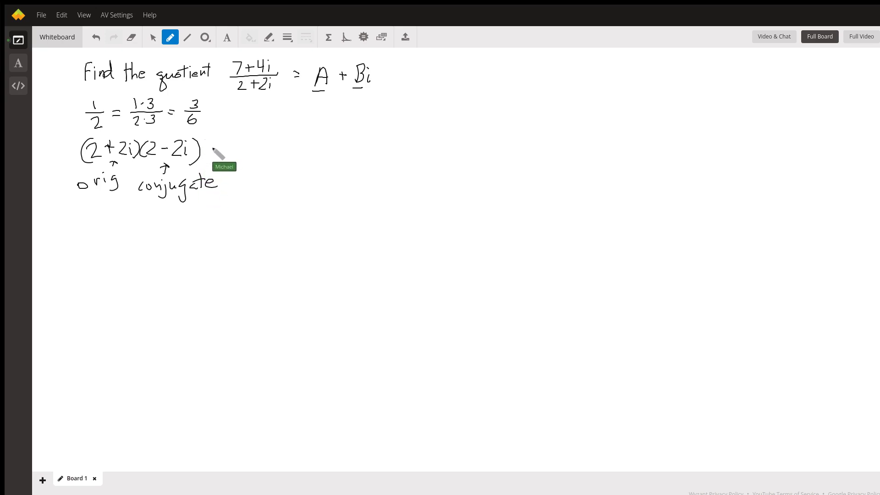
{"action": "mouse_move", "coordinate": [211, 148]}
{"action": "left_mouse_down"}
{"action": "mouse_move", "coordinate": [241, 151]}
{"action": "mouse_move", "coordinate": [236, 161]}
{"action": "left_mouse_up"}
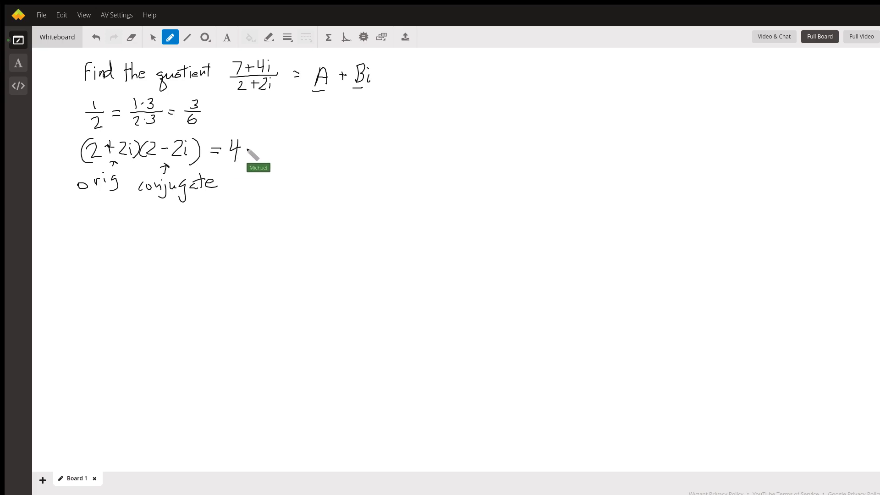
- Expand the product as 4 + 4i − 4i − 4i²
{"action": "left_click_drag", "start_coordinate": [244, 151], "coordinate": [270, 154]}
{"action": "mouse_move", "coordinate": [268, 142]}
{"action": "left_mouse_down"}
{"action": "mouse_move", "coordinate": [303, 158]}
{"action": "mouse_move", "coordinate": [304, 142]}
{"action": "mouse_move", "coordinate": [340, 150]}
{"action": "left_mouse_up"}
{"action": "left_click", "coordinate": [272, 147]}
{"action": "left_click", "coordinate": [301, 143]}
{"action": "mouse_move", "coordinate": [338, 144]}
{"action": "left_mouse_down"}
{"action": "mouse_move", "coordinate": [338, 159]}
{"action": "mouse_move", "coordinate": [356, 147]}
{"action": "left_mouse_up"}
{"action": "left_click", "coordinate": [347, 145]}
- Mark i² as −1, cross out the 4i terms, and write = 4 + 4 = 8
{"action": "left_click_drag", "start_coordinate": [346, 183], "coordinate": [345, 170]}
{"action": "left_click_drag", "start_coordinate": [336, 201], "coordinate": [350, 205]}
{"action": "left_click_drag", "start_coordinate": [366, 149], "coordinate": [374, 152]}
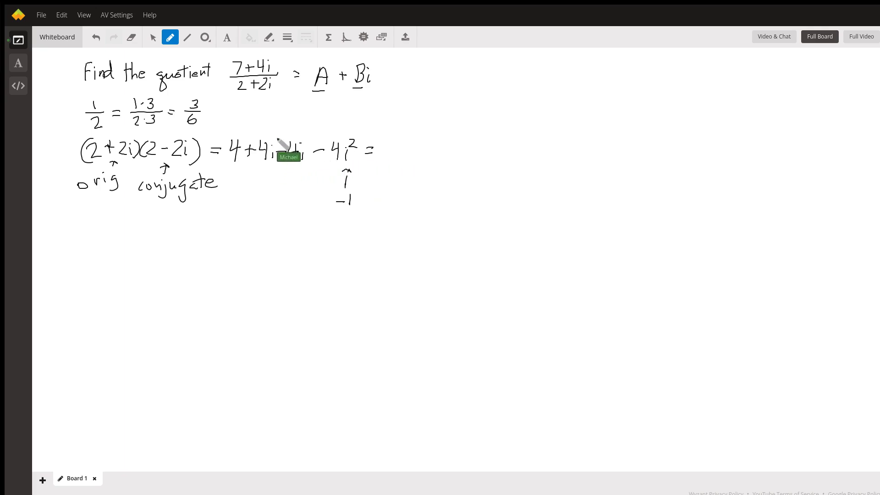
{"action": "mouse_move", "coordinate": [276, 137]}
{"action": "left_mouse_down"}
{"action": "mouse_move", "coordinate": [260, 163]}
{"action": "mouse_move", "coordinate": [288, 166]}
{"action": "left_mouse_up"}
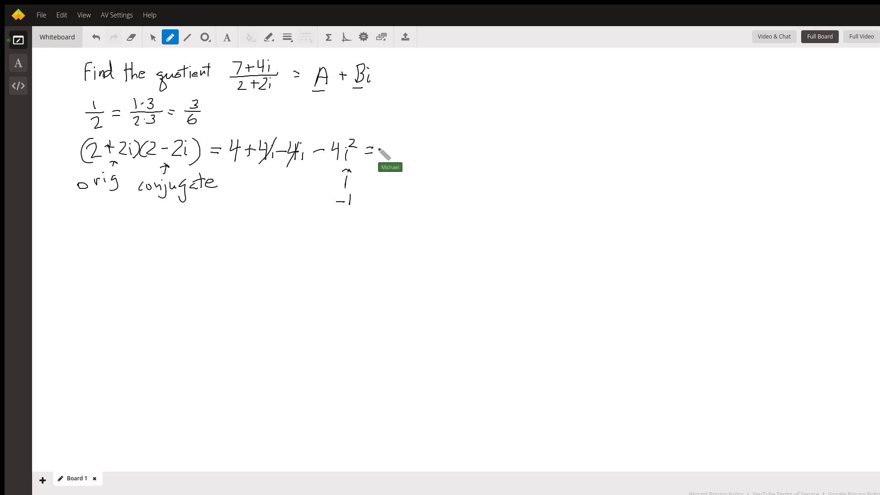
{"action": "mouse_move", "coordinate": [393, 145]}
{"action": "left_mouse_down"}
{"action": "mouse_move", "coordinate": [395, 160]}
{"action": "mouse_move", "coordinate": [408, 152]}
{"action": "left_mouse_up"}
{"action": "mouse_move", "coordinate": [405, 148]}
{"action": "left_mouse_down"}
{"action": "mouse_move", "coordinate": [404, 159]}
{"action": "mouse_move", "coordinate": [431, 151]}
{"action": "left_mouse_up"}
{"action": "left_click_drag", "start_coordinate": [423, 156], "coordinate": [439, 149]}
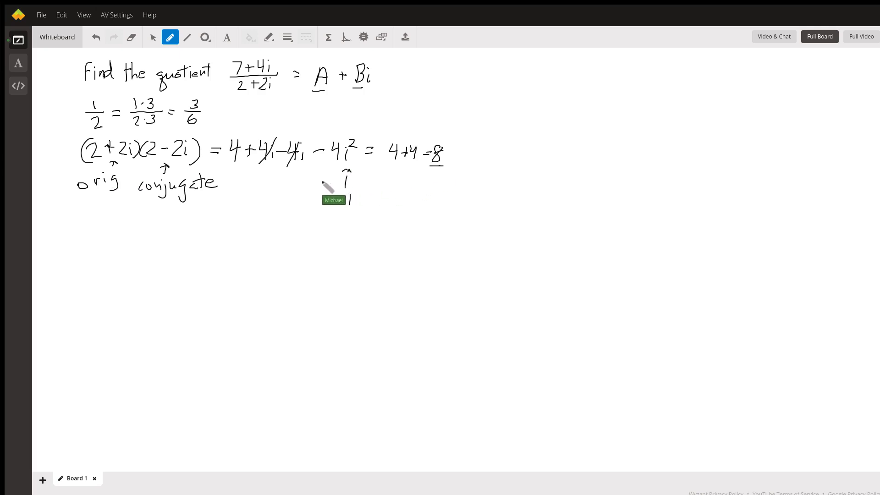
- Write the fraction (7+4i)/(2+2i) on a new line, bracketing the numerator
{"action": "mouse_move", "coordinate": [101, 218]}
{"action": "left_mouse_down"}
{"action": "mouse_move", "coordinate": [107, 234]}
{"action": "mouse_move", "coordinate": [124, 231]}
{"action": "left_mouse_up"}
{"action": "left_click_drag", "start_coordinate": [118, 224], "coordinate": [162, 234]}
{"action": "left_click", "coordinate": [152, 217]}
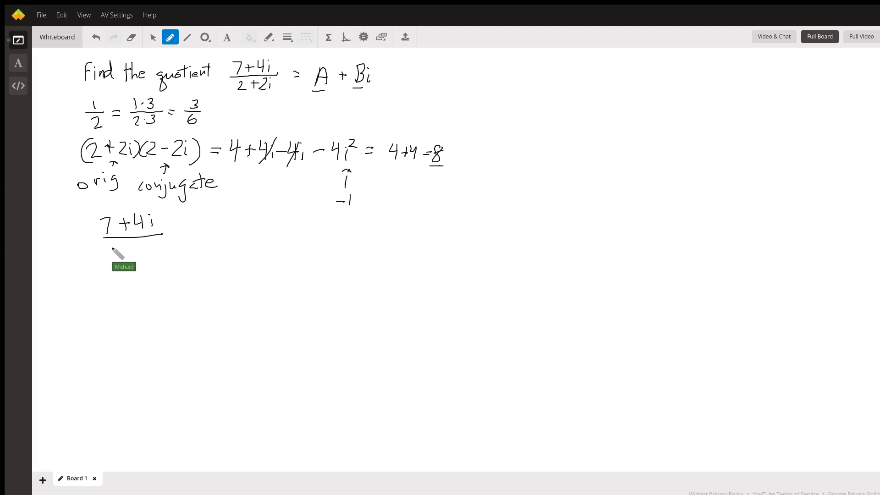
{"action": "mouse_move", "coordinate": [109, 246]}
{"action": "left_mouse_down"}
{"action": "mouse_move", "coordinate": [118, 258]}
{"action": "mouse_move", "coordinate": [130, 248]}
{"action": "left_mouse_up"}
{"action": "mouse_move", "coordinate": [125, 244]}
{"action": "left_mouse_down"}
{"action": "mouse_move", "coordinate": [125, 254]}
{"action": "mouse_move", "coordinate": [150, 253]}
{"action": "left_mouse_up"}
{"action": "left_click_drag", "start_coordinate": [99, 211], "coordinate": [97, 235]}
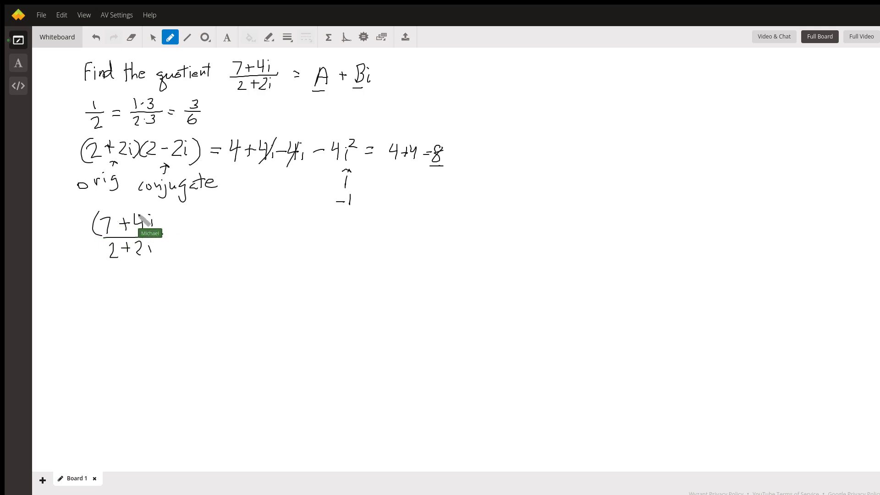
- Multiply numerator and denominator by (2−2i), bracket the factors, and add an equals sign
{"action": "mouse_move", "coordinate": [163, 209]}
{"action": "left_mouse_down"}
{"action": "mouse_move", "coordinate": [165, 229]}
{"action": "mouse_move", "coordinate": [230, 227]}
{"action": "left_mouse_up"}
{"action": "mouse_move", "coordinate": [177, 234]}
{"action": "left_mouse_down"}
{"action": "mouse_move", "coordinate": [174, 255]}
{"action": "mouse_move", "coordinate": [205, 242]}
{"action": "mouse_move", "coordinate": [233, 252]}
{"action": "left_mouse_up"}
{"action": "left_click_drag", "start_coordinate": [103, 239], "coordinate": [101, 257]}
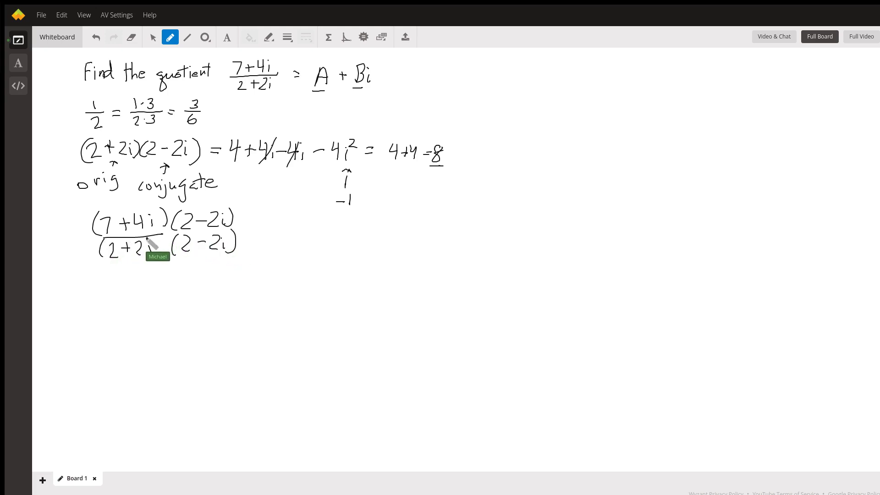
{"action": "mouse_move", "coordinate": [157, 237]}
{"action": "left_mouse_down"}
{"action": "mouse_move", "coordinate": [159, 260]}
{"action": "mouse_move", "coordinate": [204, 231]}
{"action": "mouse_move", "coordinate": [261, 231]}
{"action": "left_mouse_up"}
{"action": "left_click_drag", "start_coordinate": [250, 238], "coordinate": [263, 237]}
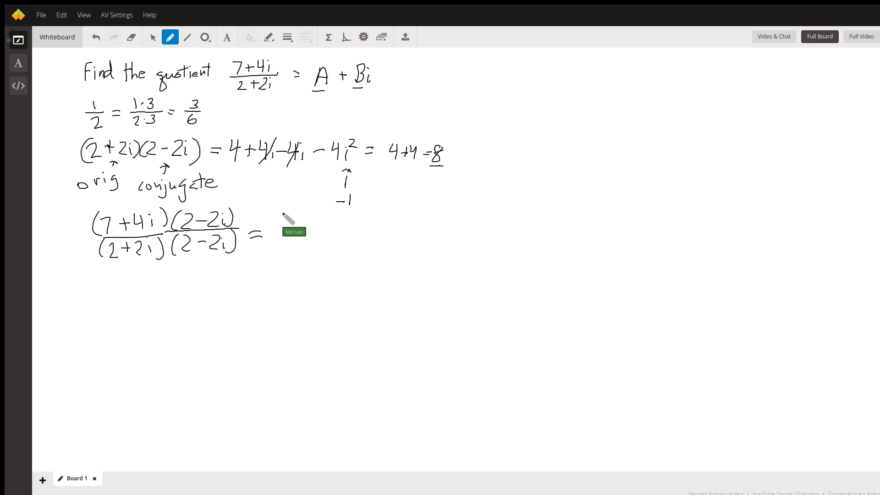
- Simplify the multiplied fraction to (22−6i)/8, then to 11/4 − (3/4)i
{"action": "mouse_move", "coordinate": [281, 213]}
{"action": "left_mouse_down"}
{"action": "mouse_move", "coordinate": [289, 228]}
{"action": "mouse_move", "coordinate": [329, 225]}
{"action": "left_mouse_up"}
{"action": "mouse_move", "coordinate": [275, 238]}
{"action": "left_mouse_down"}
{"action": "mouse_move", "coordinate": [335, 239]}
{"action": "mouse_move", "coordinate": [308, 243]}
{"action": "left_mouse_up"}
{"action": "mouse_move", "coordinate": [347, 236]}
{"action": "left_mouse_down"}
{"action": "mouse_move", "coordinate": [400, 236]}
{"action": "mouse_move", "coordinate": [389, 250]}
{"action": "mouse_move", "coordinate": [438, 229]}
{"action": "mouse_move", "coordinate": [435, 238]}
{"action": "mouse_move", "coordinate": [448, 238]}
{"action": "mouse_move", "coordinate": [458, 228]}
{"action": "left_mouse_up"}
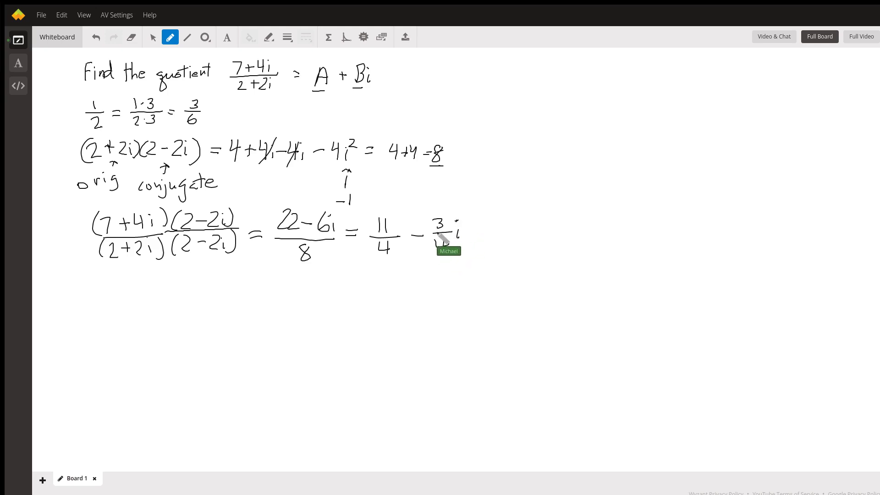